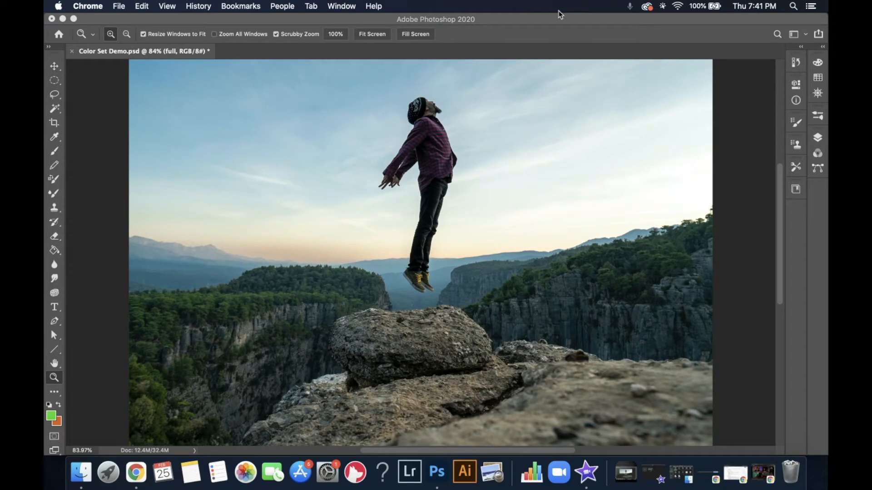
Rasterize the "full" smart object layer
left_click(820, 138)
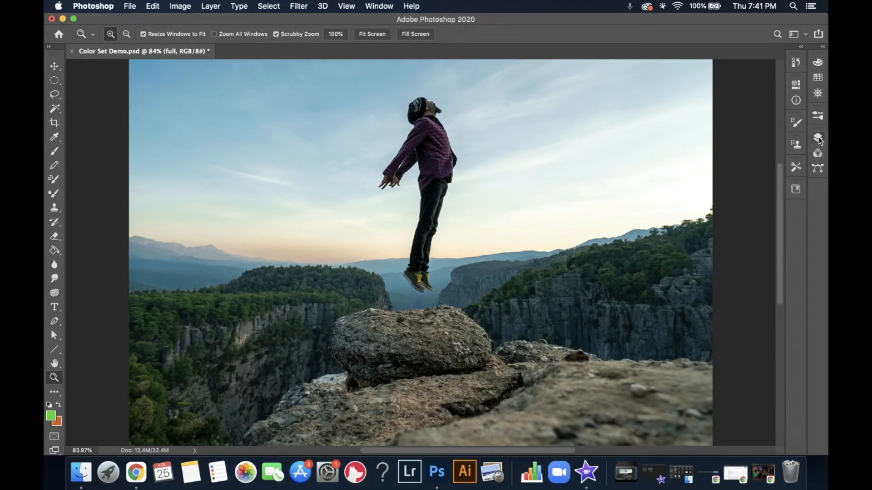
left_click(818, 139)
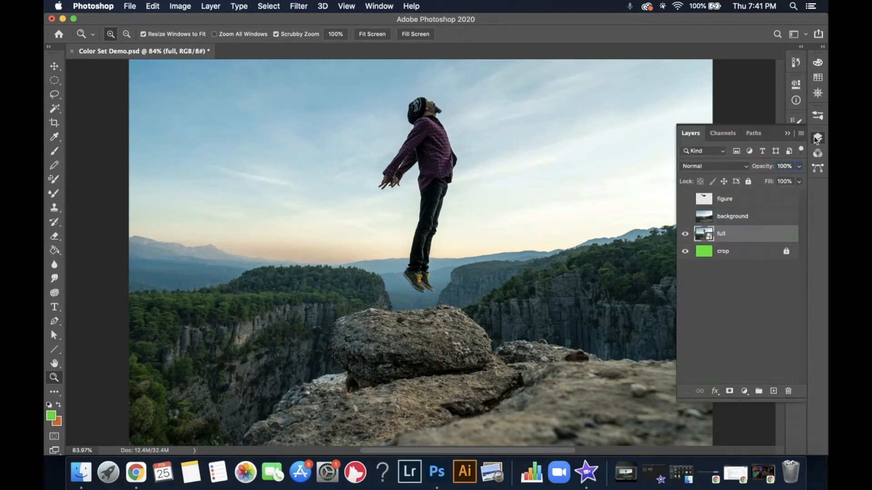
right_click(722, 232)
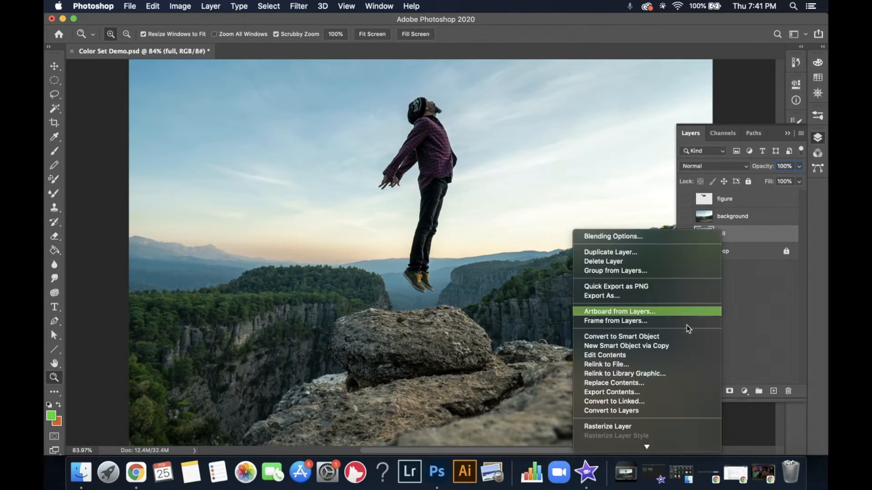
left_click(674, 426)
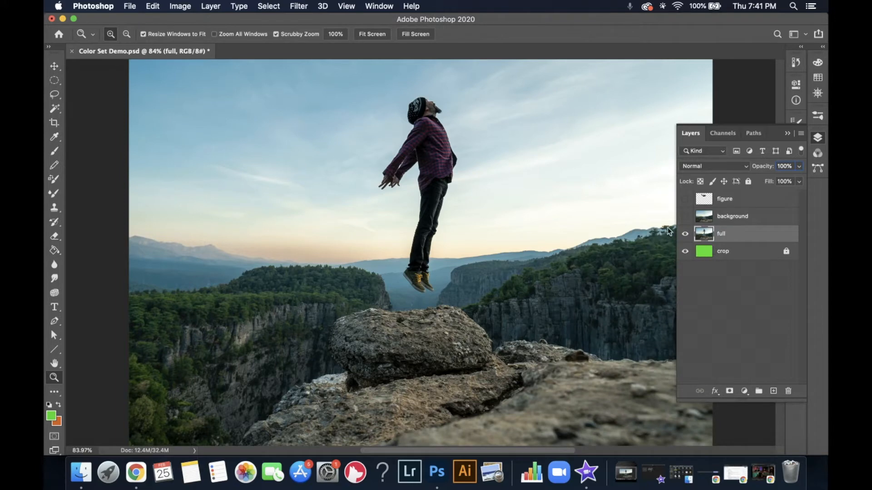
left_click(817, 139)
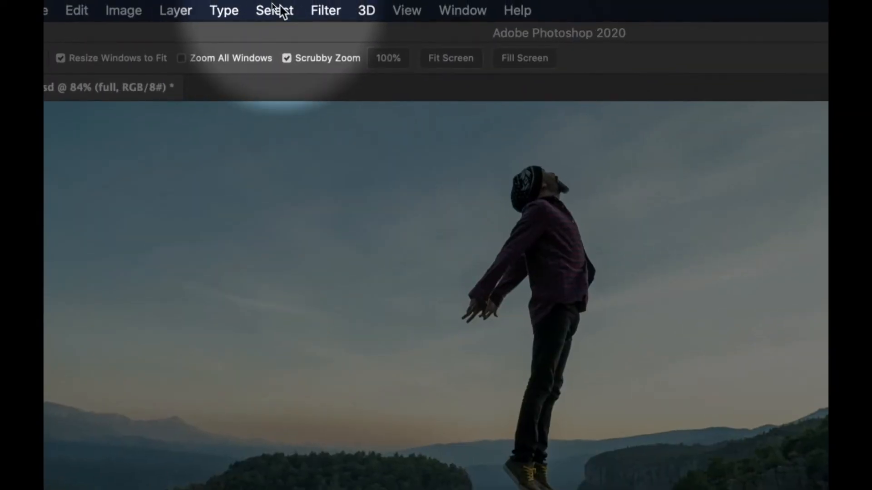
Start a Color Range selection, sample several tones of the sky and set the fuzziness to 91
left_click(270, 6)
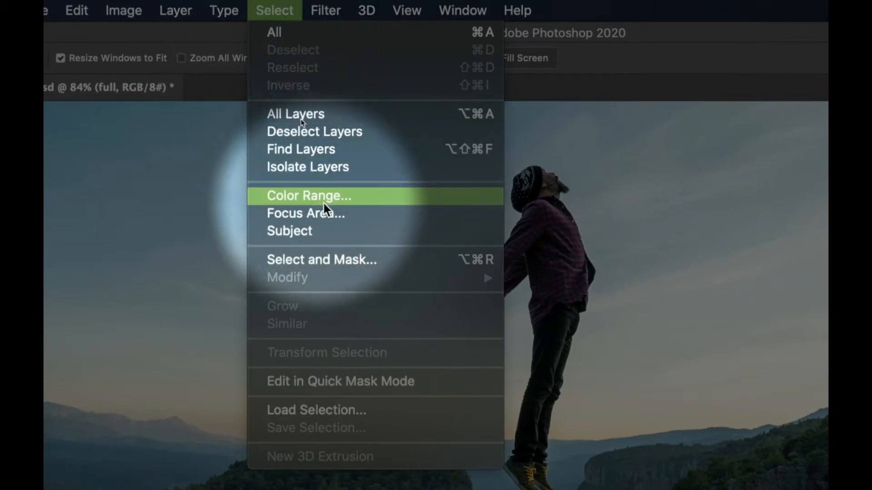
left_click(330, 204)
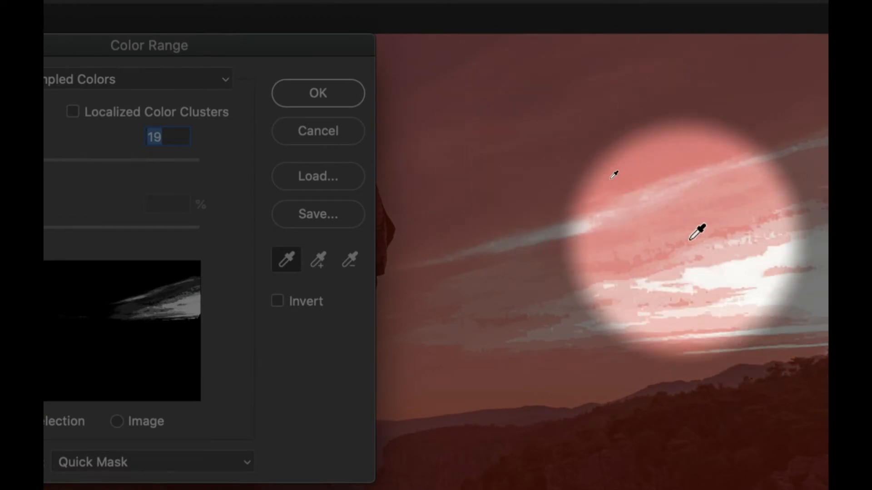
left_click(529, 143)
left_click(564, 162)
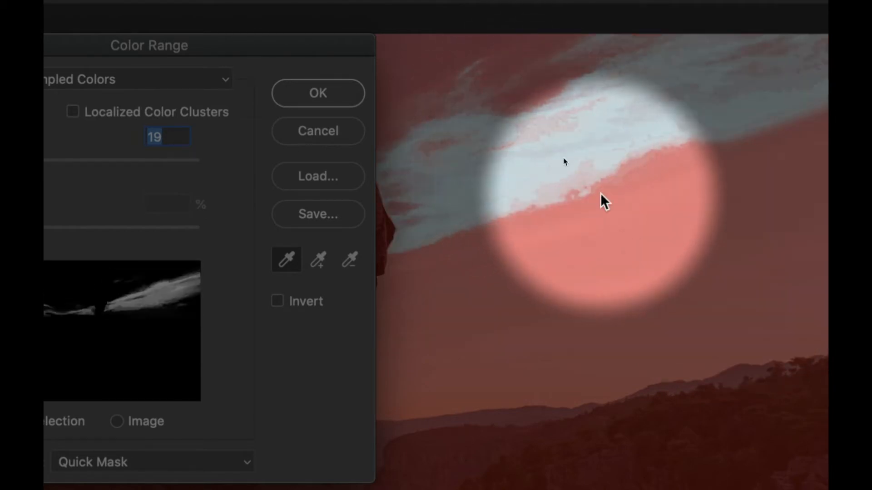
left_click(505, 103)
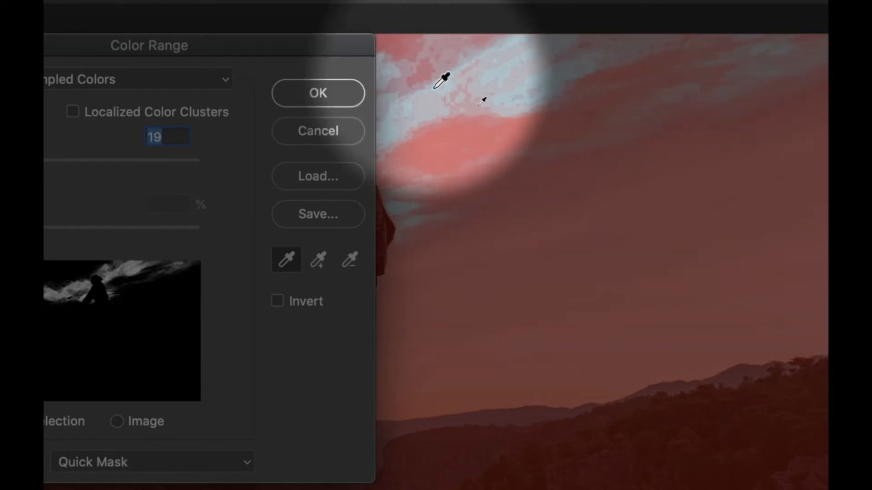
key("ctrl")
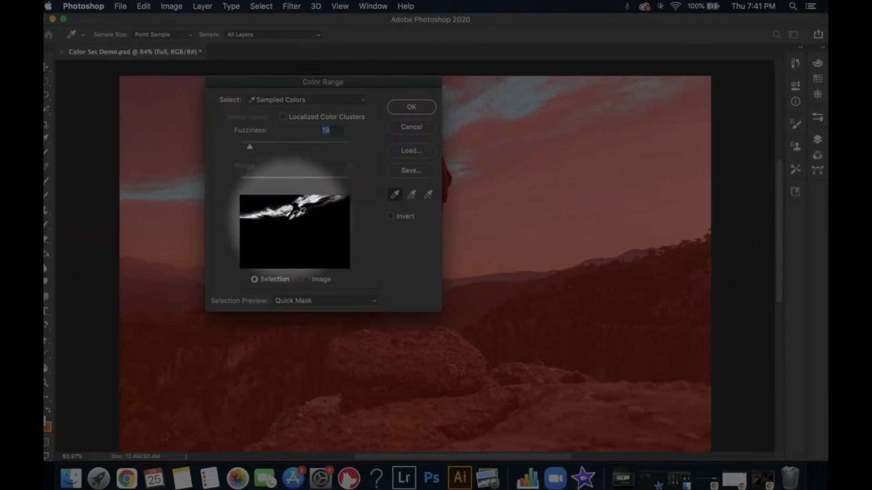
key("ctrl")
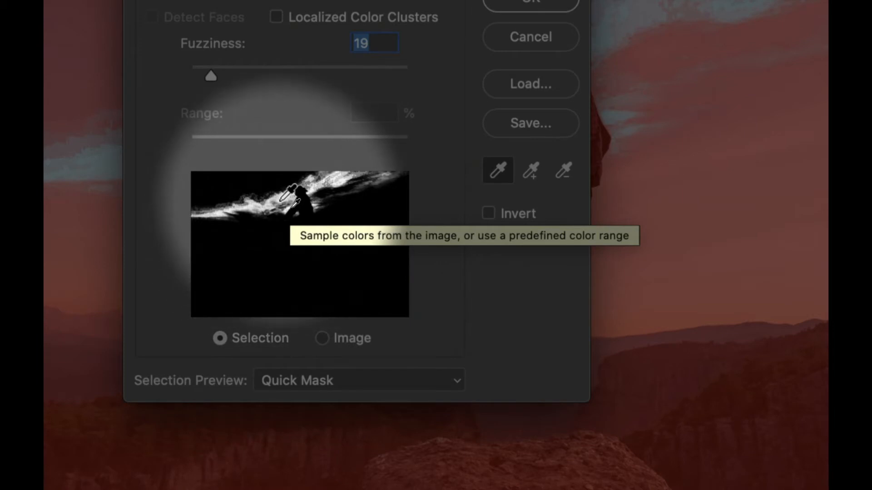
left_click_drag(212, 78, 292, 101)
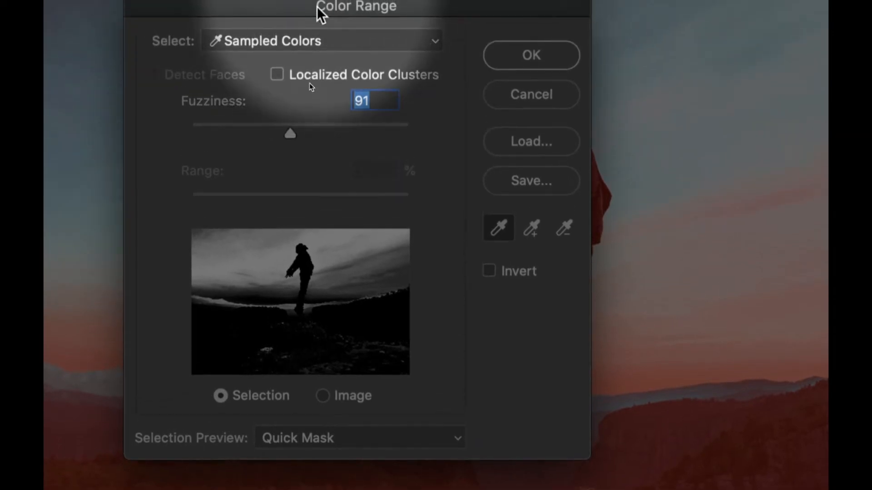
Switch the color range to the Cyans preset and create the selection
left_click(319, 41)
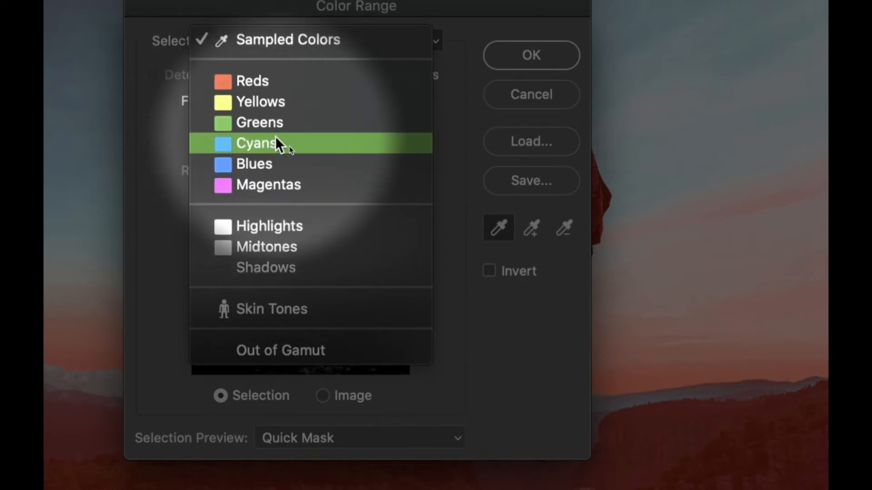
left_click(276, 137)
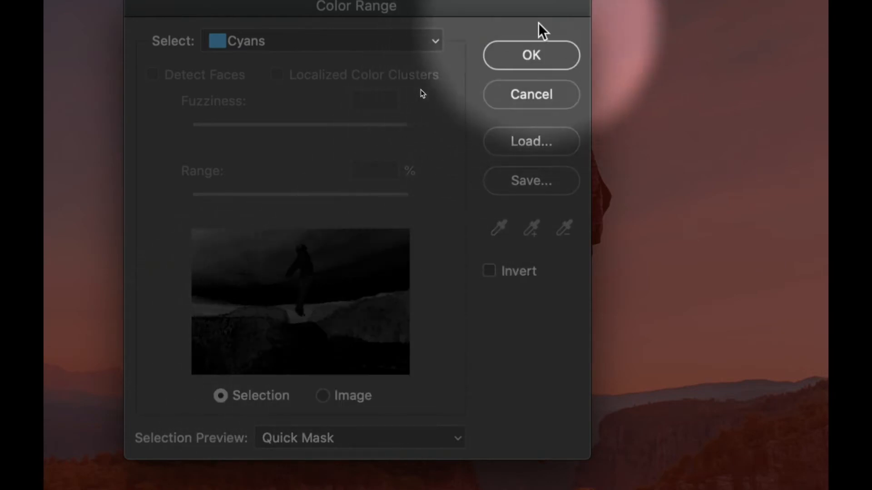
left_click(526, 58)
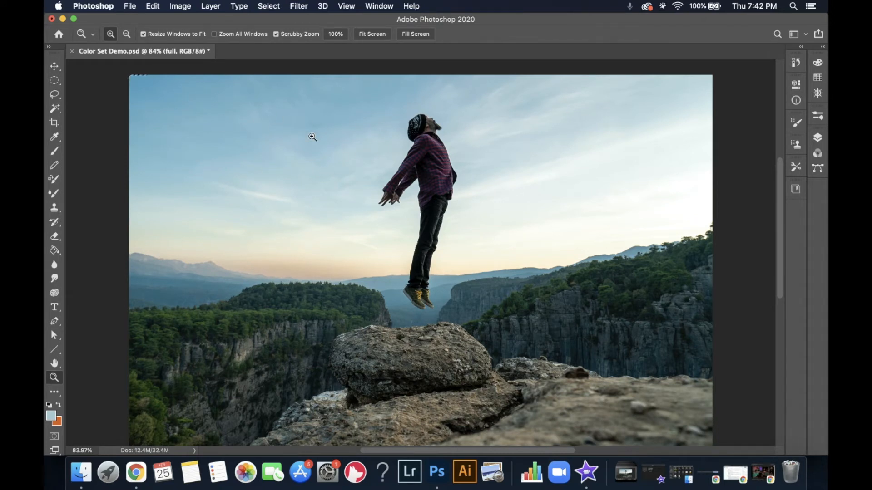
Apply Hue/Saturation to the selected cyans with hue -180, saturation +90 and lightness -36
left_click(182, 7)
mouse_move(195, 36)
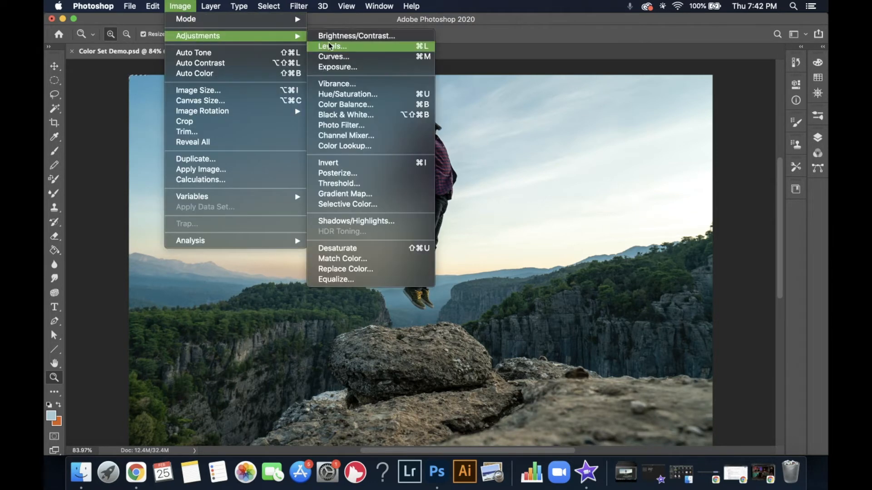
left_click(359, 94)
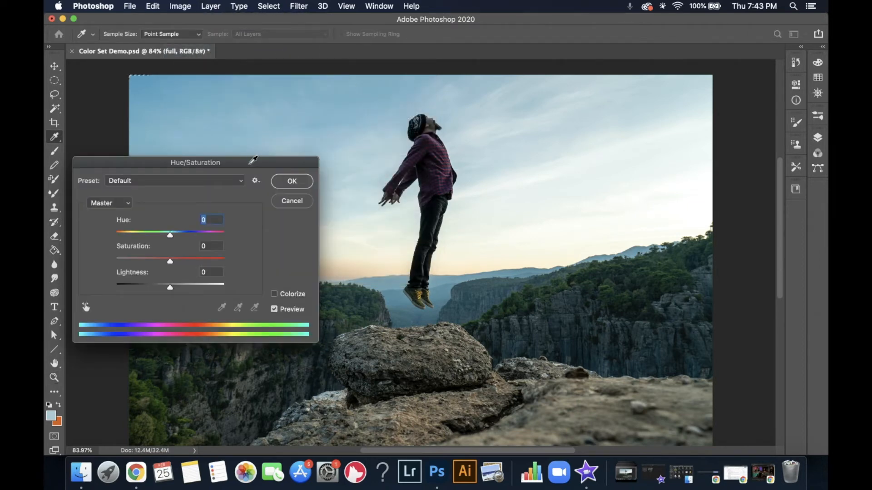
left_click_drag(252, 160, 711, 229)
left_click_drag(629, 307, 533, 302)
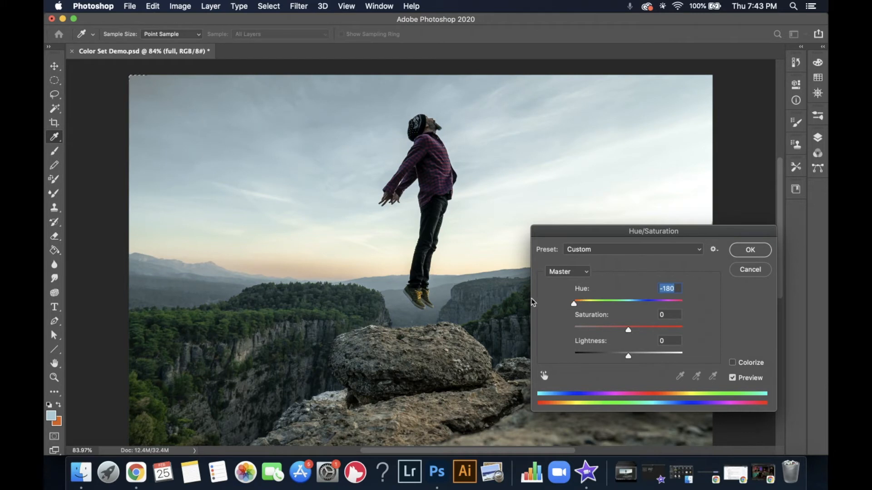
left_click_drag(629, 331, 677, 332)
left_click_drag(628, 357, 611, 360)
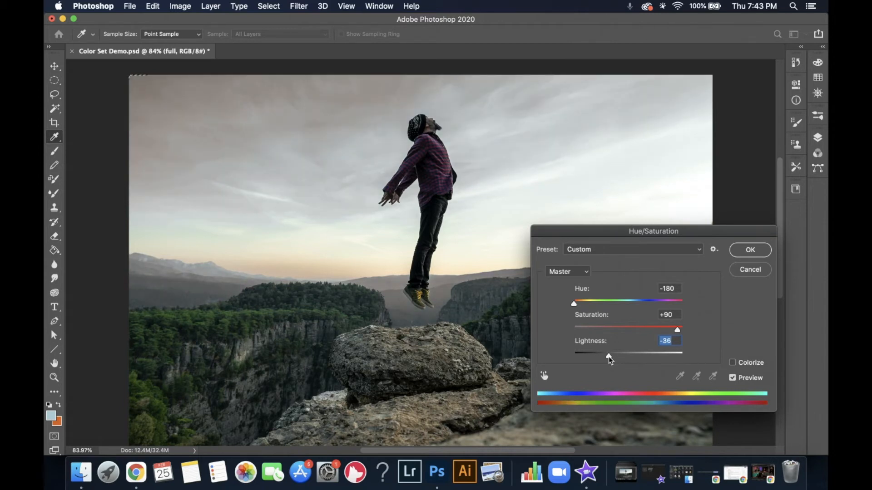
left_click(750, 250)
key("z")
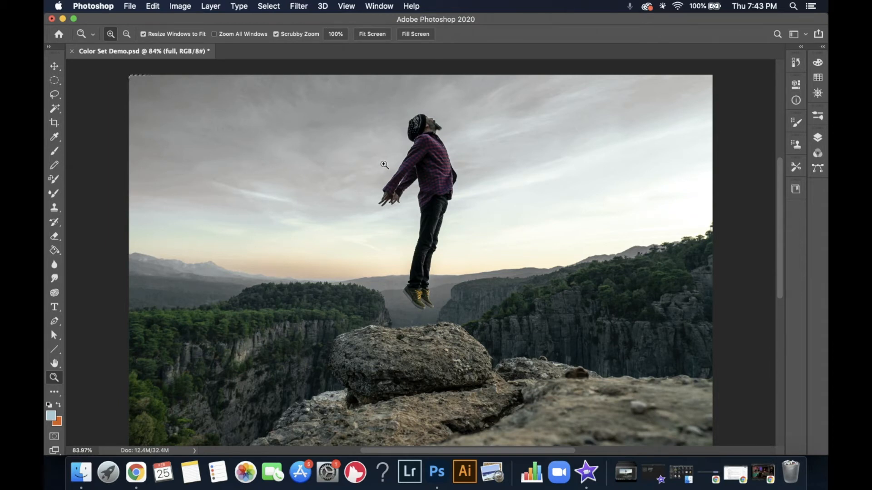
Deselect the cyans and select the pale sky with Color Range, using Sampled Colors and a fuzziness of 64
left_click(270, 8)
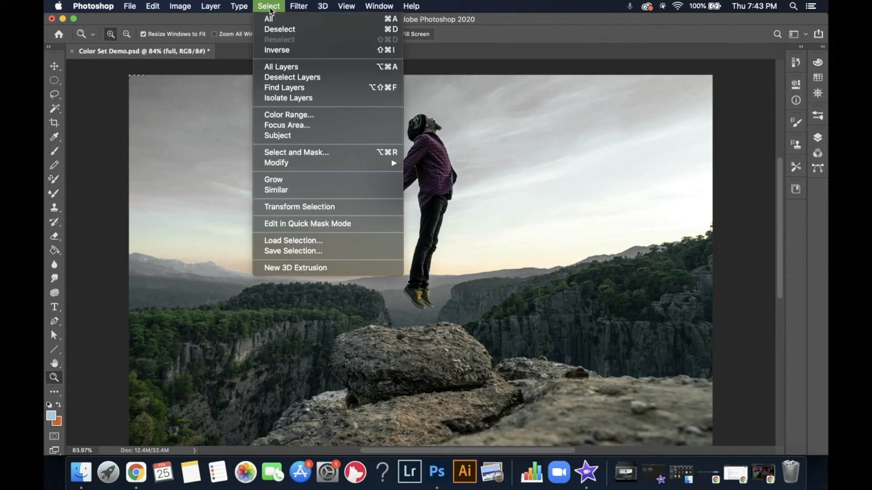
left_click(275, 26)
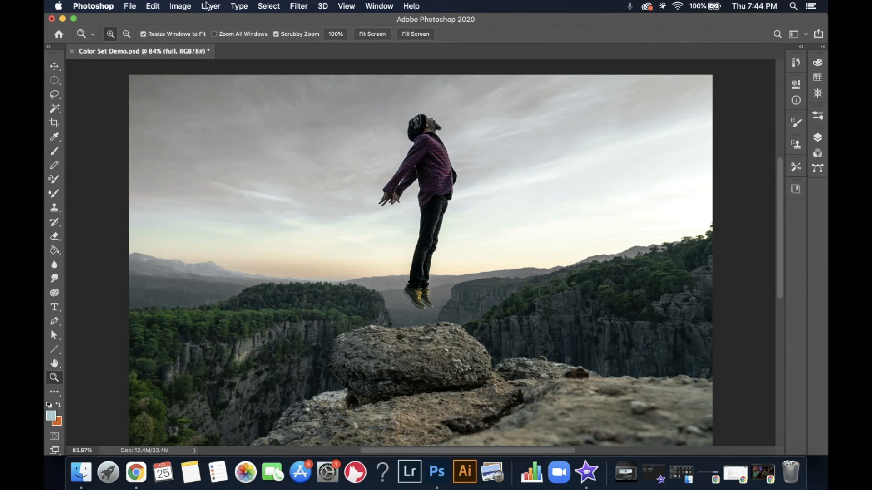
left_click(271, 6)
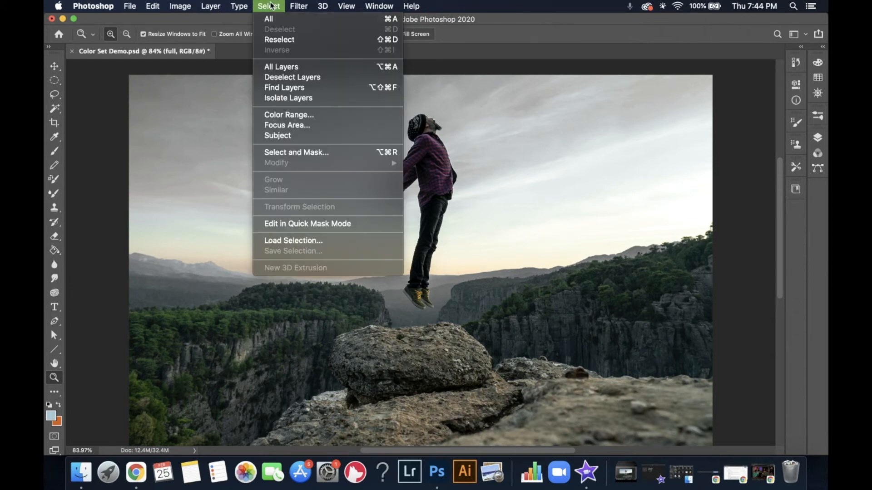
left_click(312, 119)
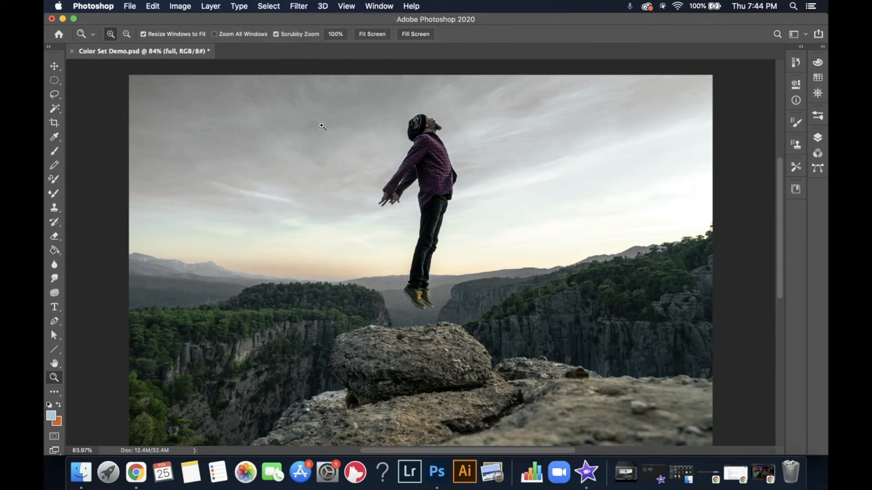
left_click(621, 186)
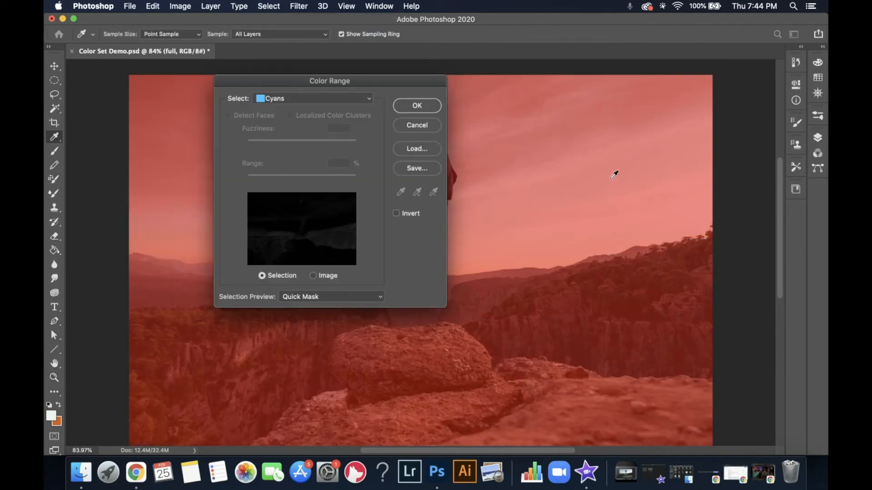
left_click(359, 103)
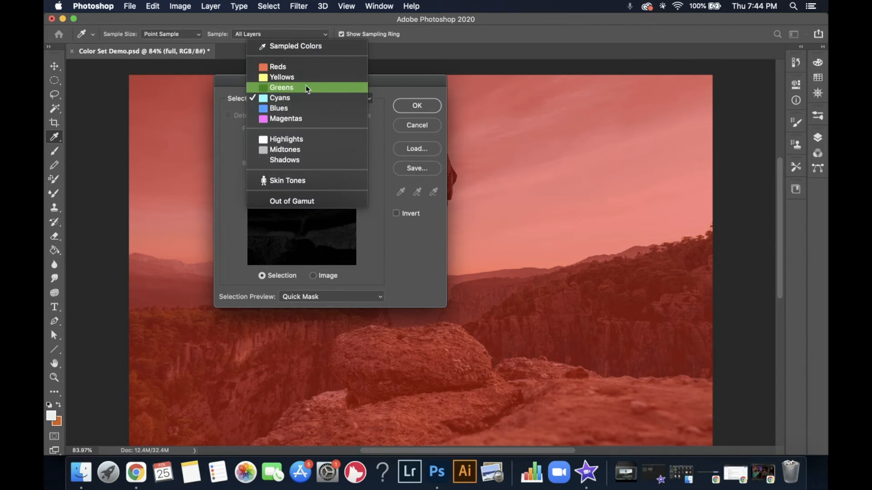
left_click(290, 43)
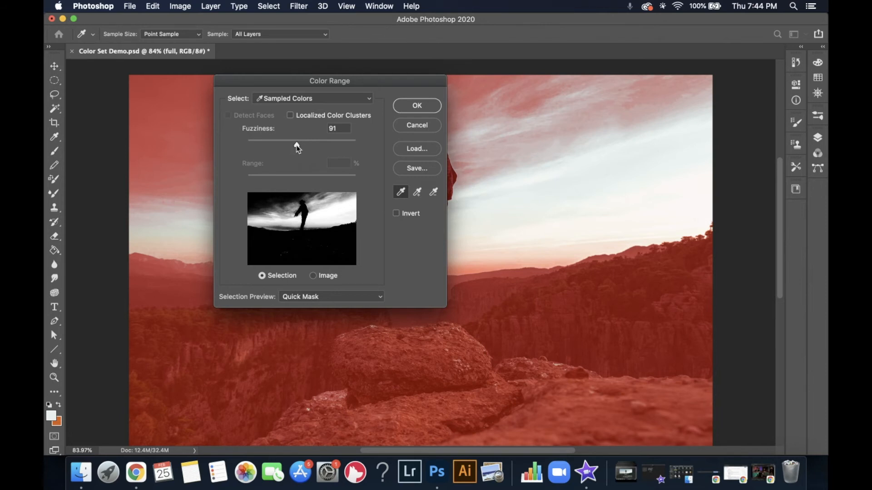
left_click_drag(296, 146, 290, 147)
left_click_drag(284, 145, 282, 146)
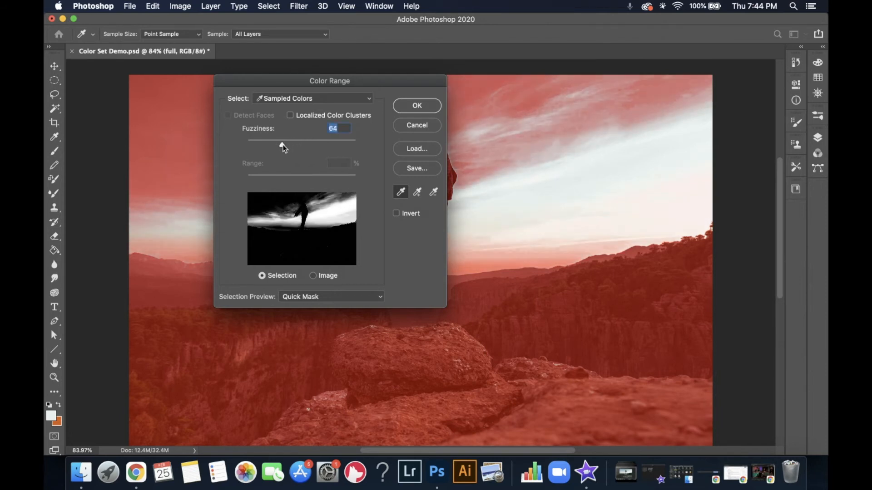
left_click(424, 112)
key("z")
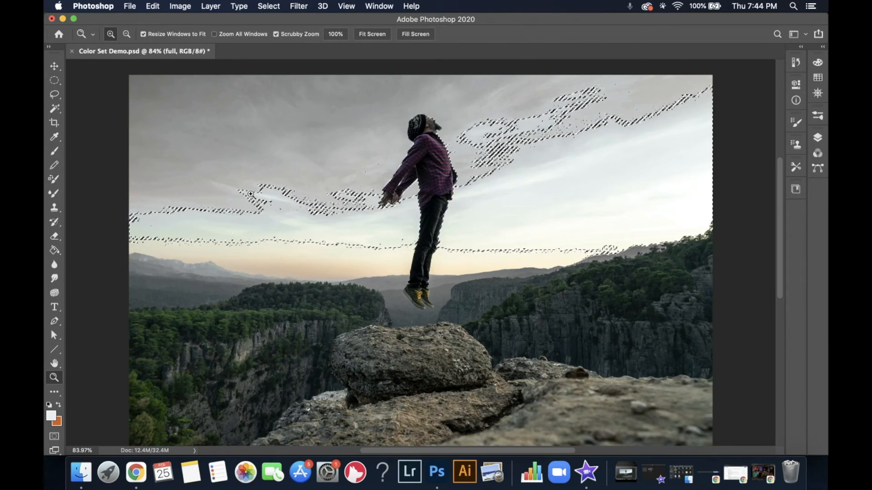
Apply Hue/Saturation to the selected pale sky with hue +114, saturation +100 and lightness +29, and clear the selection
left_click(179, 6)
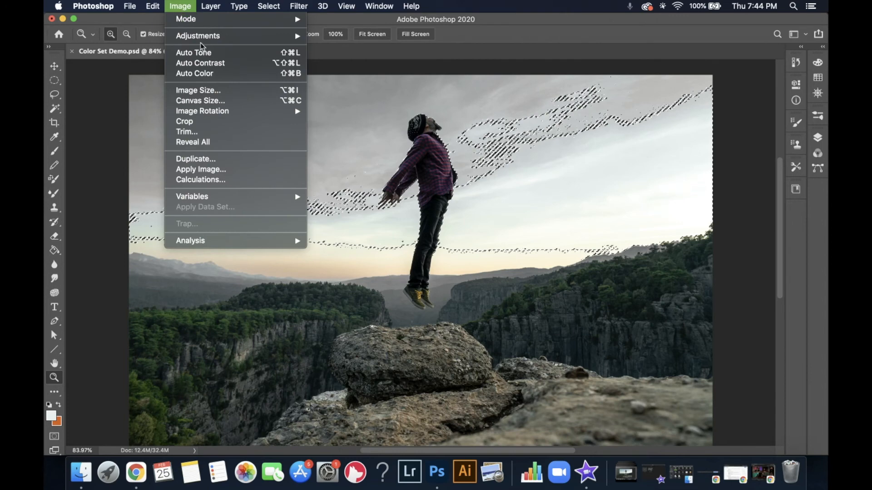
mouse_move(214, 38)
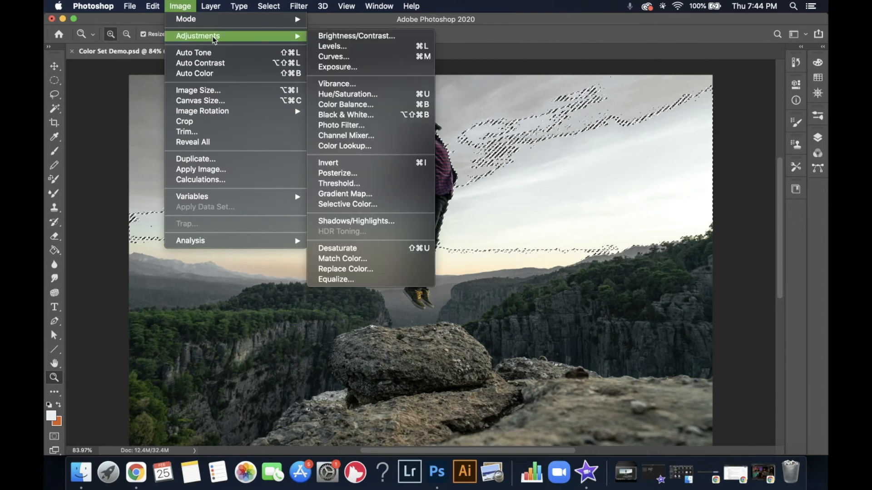
left_click(372, 98)
left_click_drag(628, 303, 574, 305)
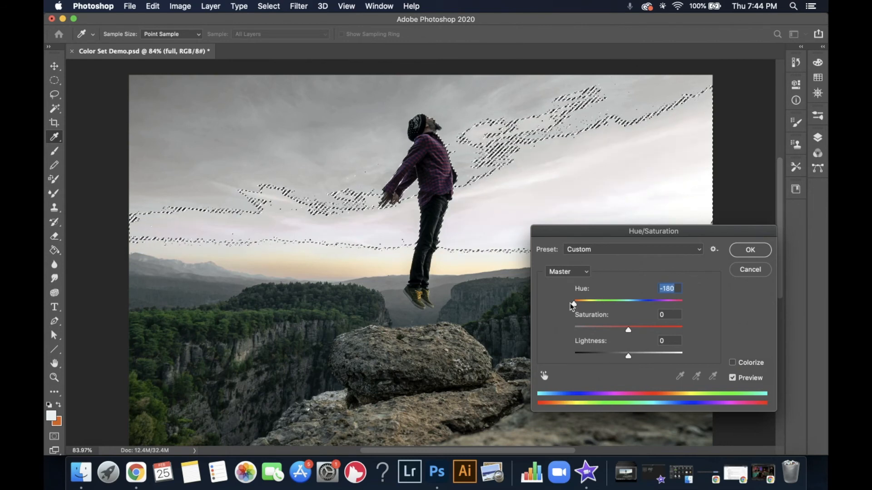
left_click_drag(578, 308, 656, 313)
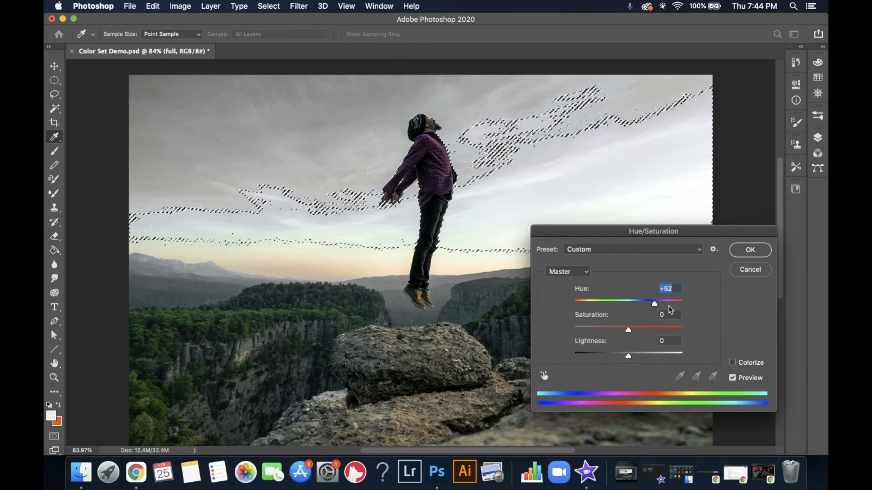
left_click_drag(664, 308, 669, 307)
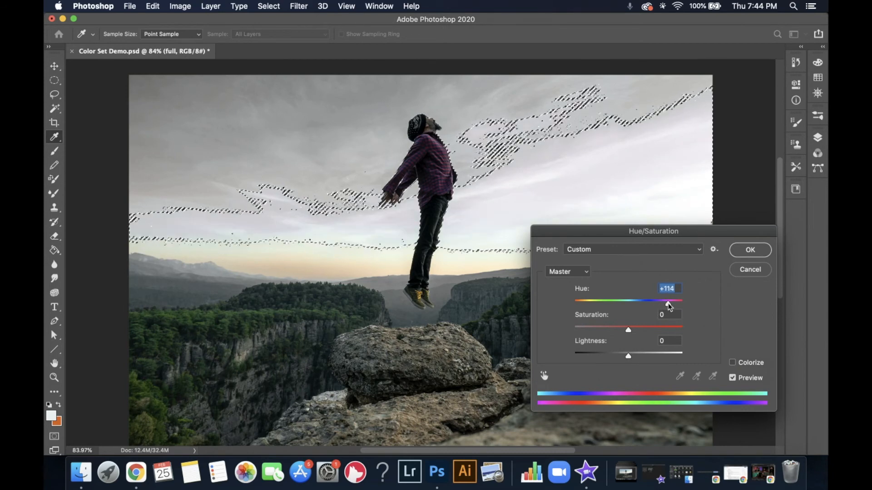
left_click_drag(631, 332, 689, 334)
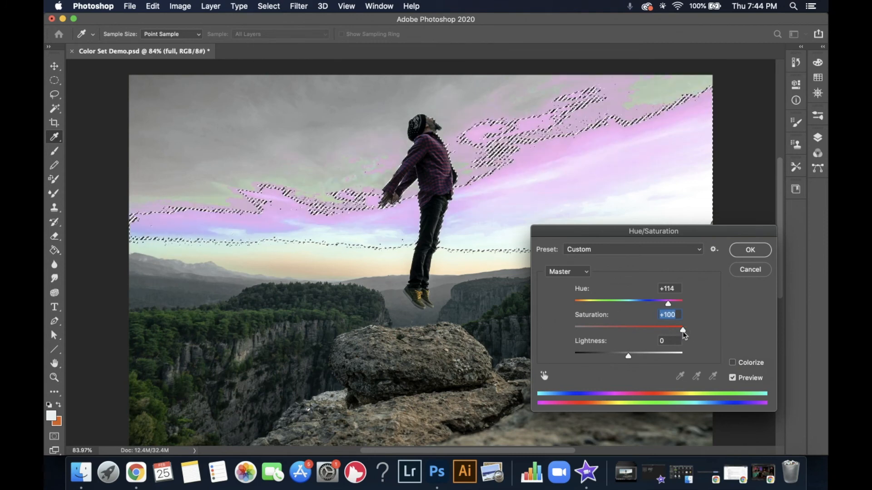
mouse_move(628, 357)
left_mouse_down()
mouse_move(619, 358)
mouse_move(646, 359)
left_mouse_up()
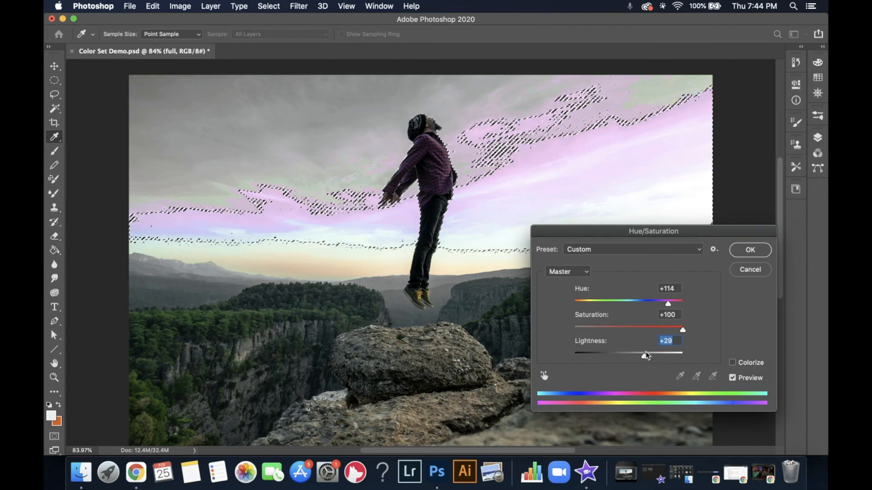
left_click(750, 251)
key("z")
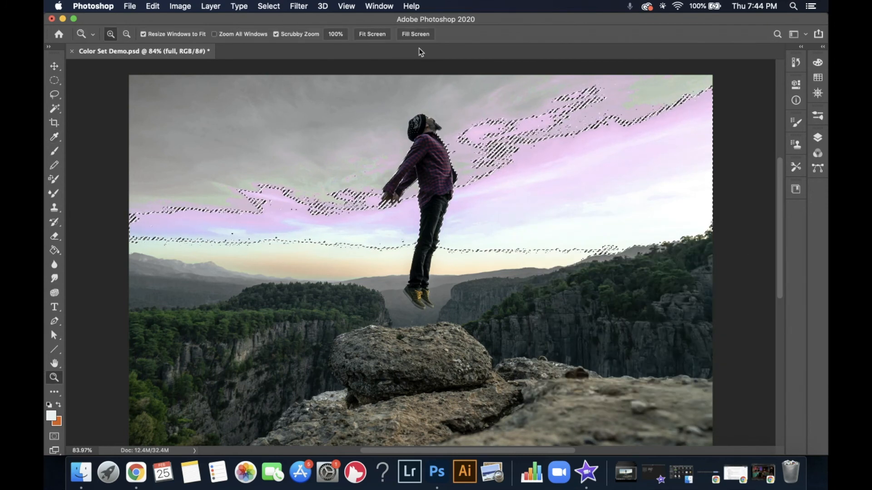
left_click(270, 7)
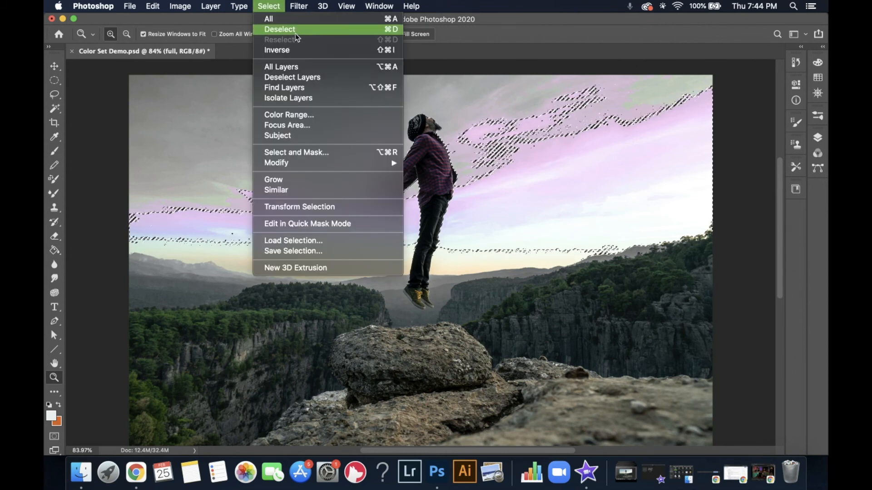
left_click(300, 34)
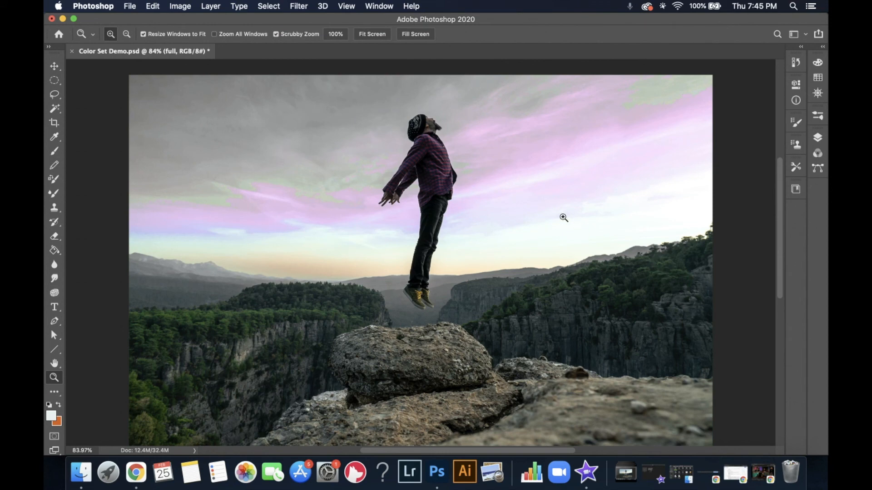
Examine the color transitions in the recolored sky up close, above the distant mountains and around the jumping man
left_click_drag(275, 220, 339, 224)
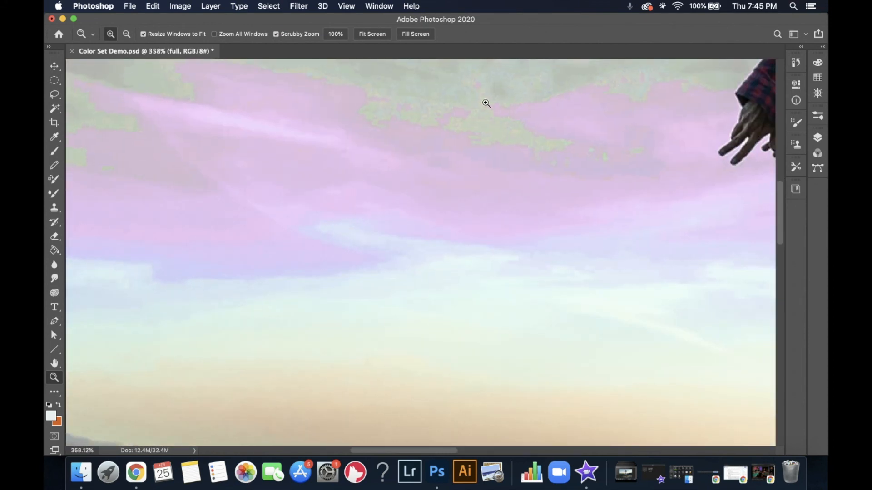
left_click_drag(309, 136, 561, 192)
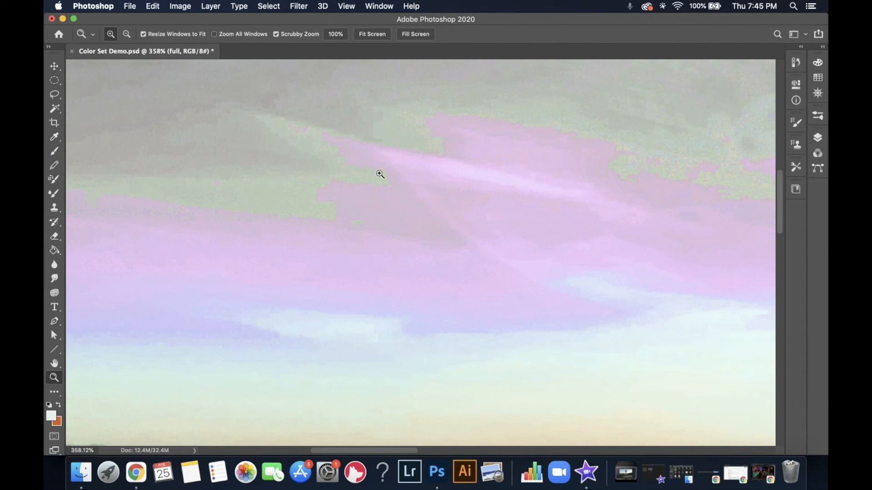
left_click_drag(327, 218, 448, 212)
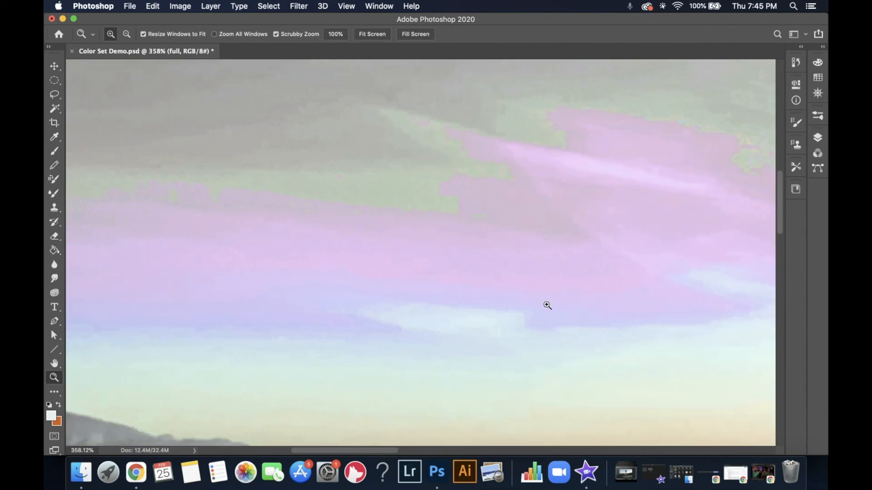
left_click_drag(463, 308, 590, 195)
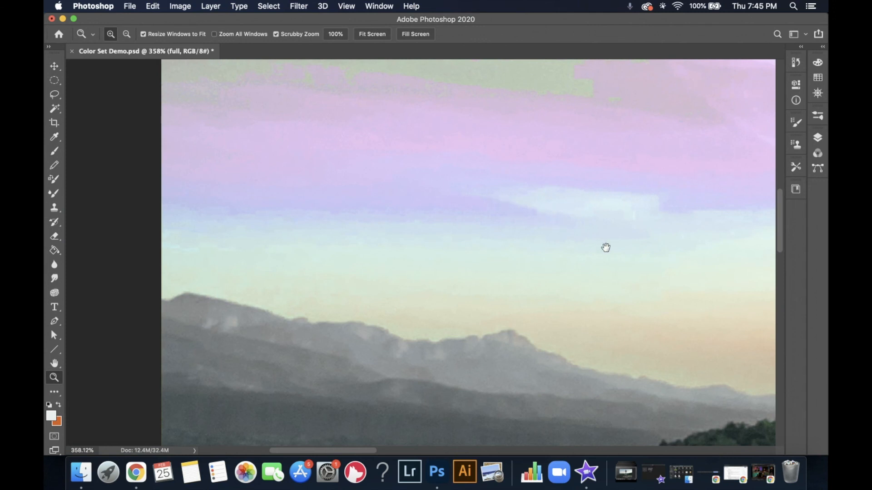
left_click_drag(603, 247, 347, 224)
left_click_drag(651, 149, 312, 210)
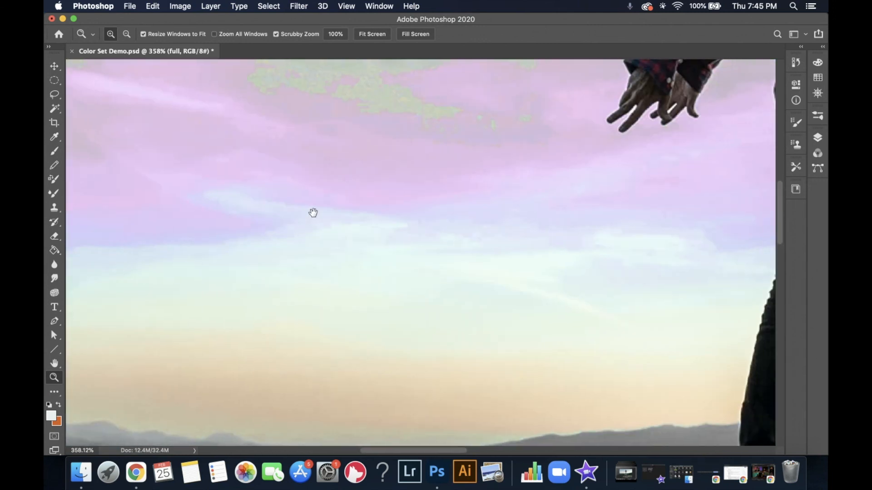
left_click_drag(560, 159, 321, 247)
left_click_drag(576, 181, 530, 181)
left_click_drag(586, 152, 504, 196)
left_click_drag(557, 174, 527, 183)
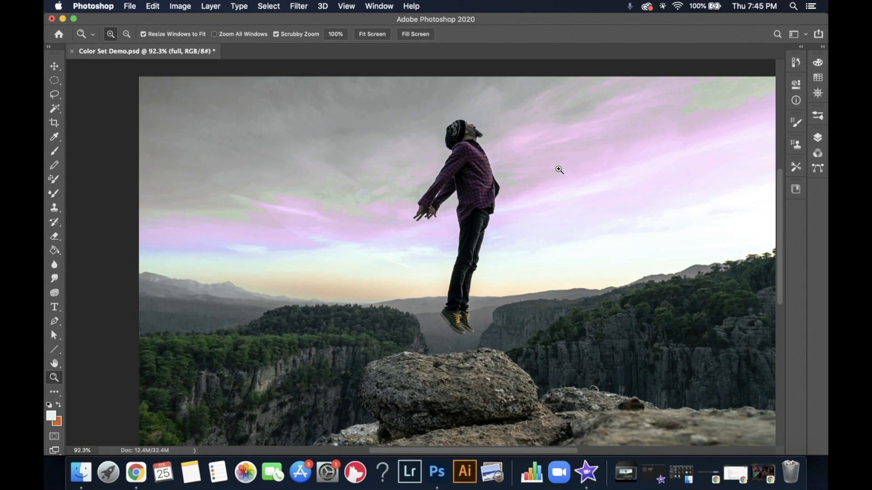
left_click_drag(518, 142, 490, 106)
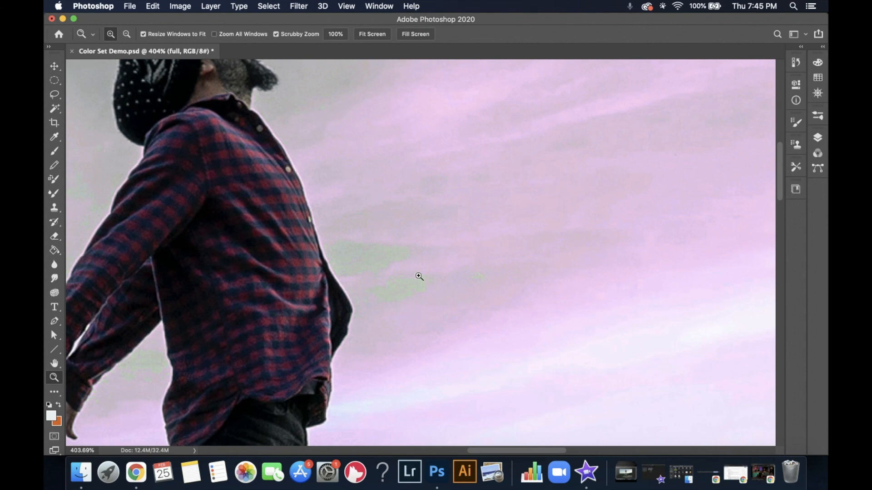
left_click_drag(426, 272, 364, 272)
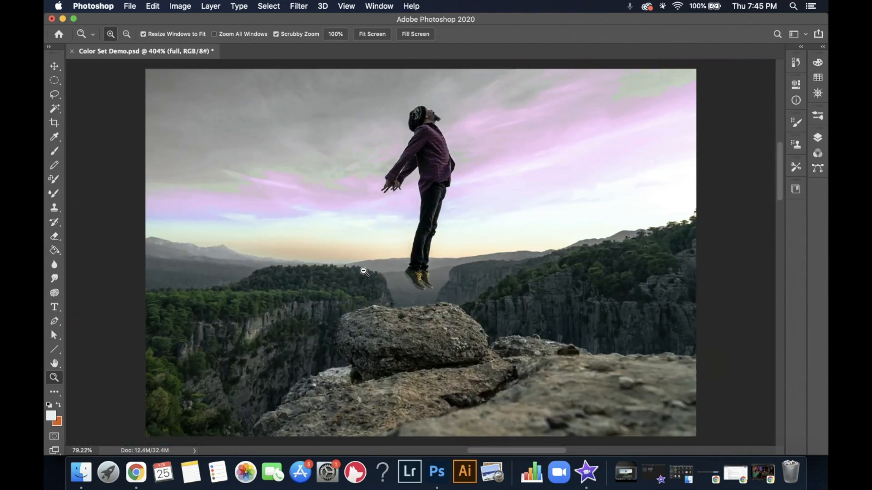